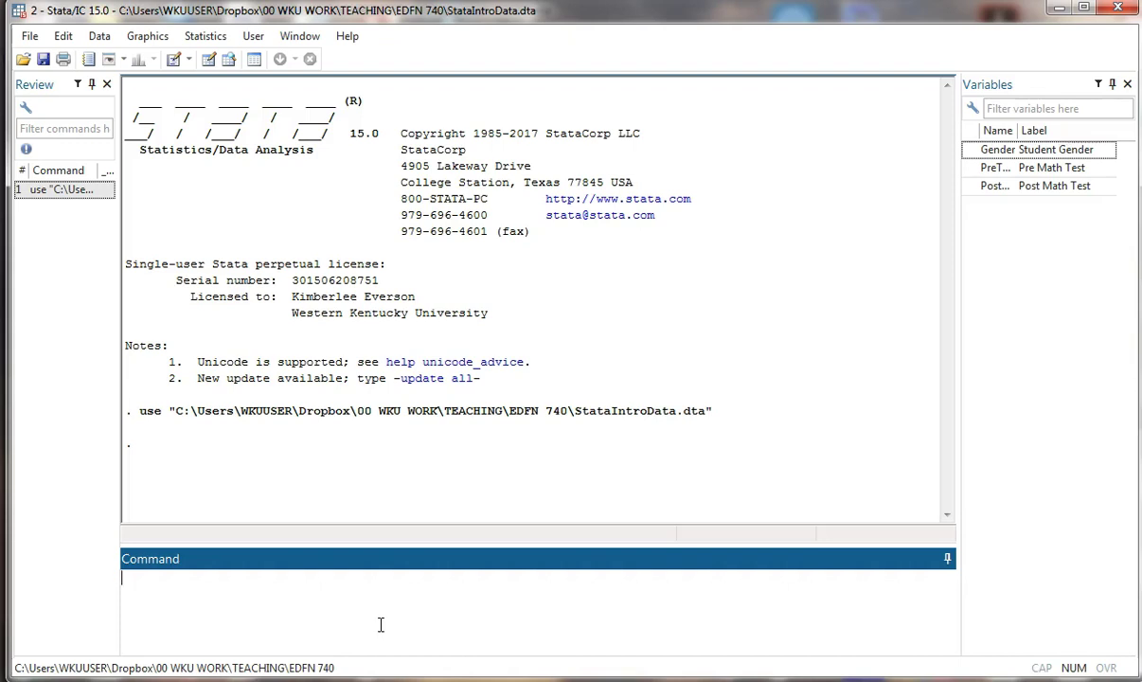
- Browse the loaded data, then show the codebook for Gender: values 1 and 2, five cases each
text(browse)
key(Return)
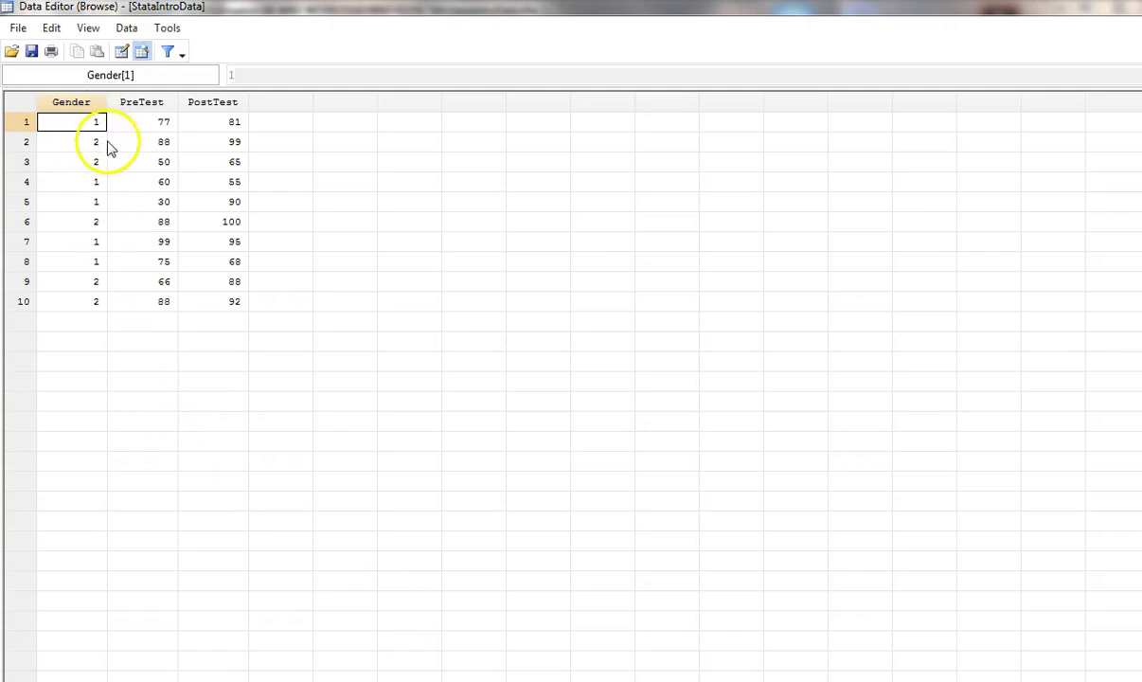
key(alt+F4)
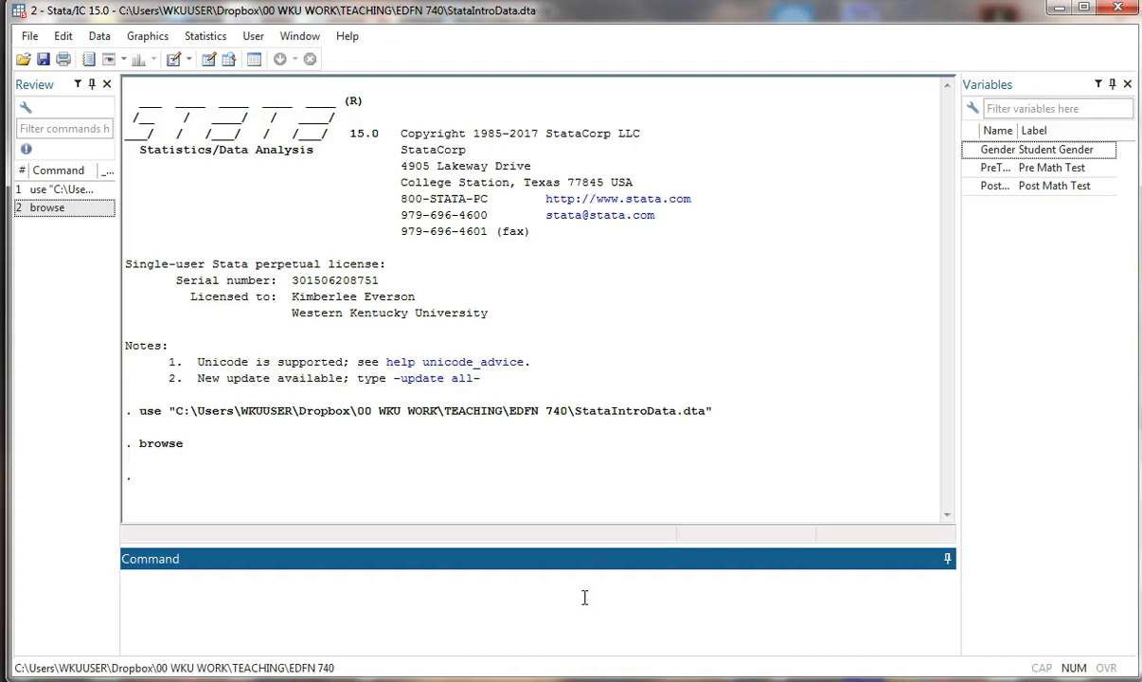
text(codebook Gender)
key(Return)
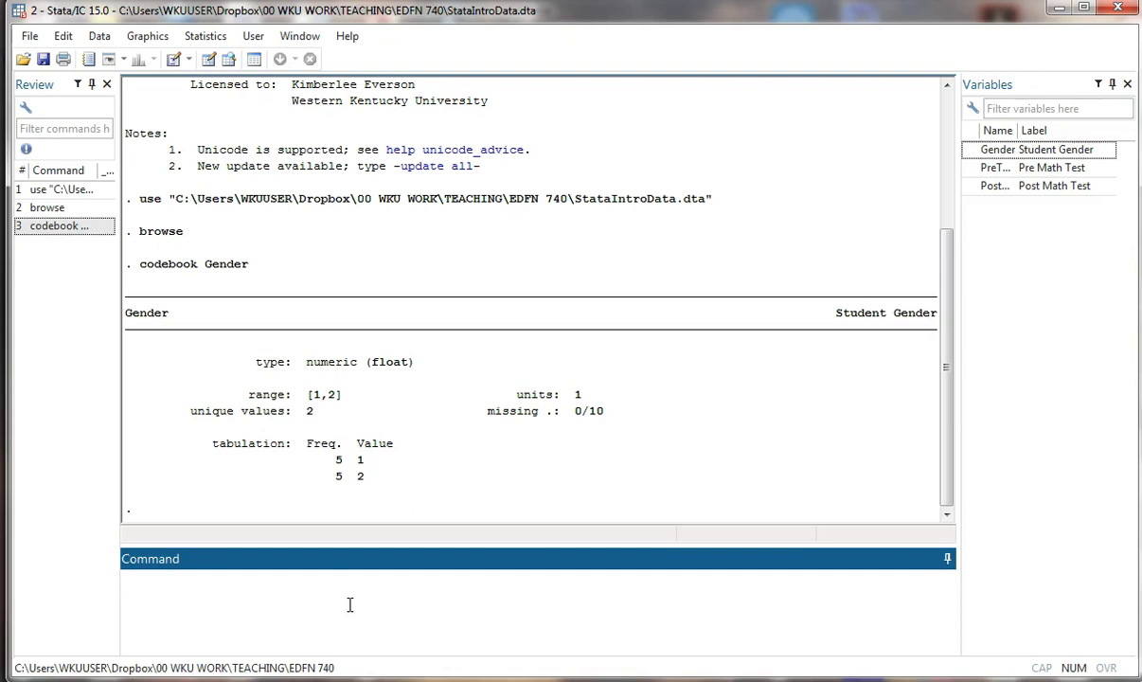
- Run lab def GENDER 1 Male 2 Female to create the GENDER value label
text(lab def GENDER)
text(1 Male 2 Female)
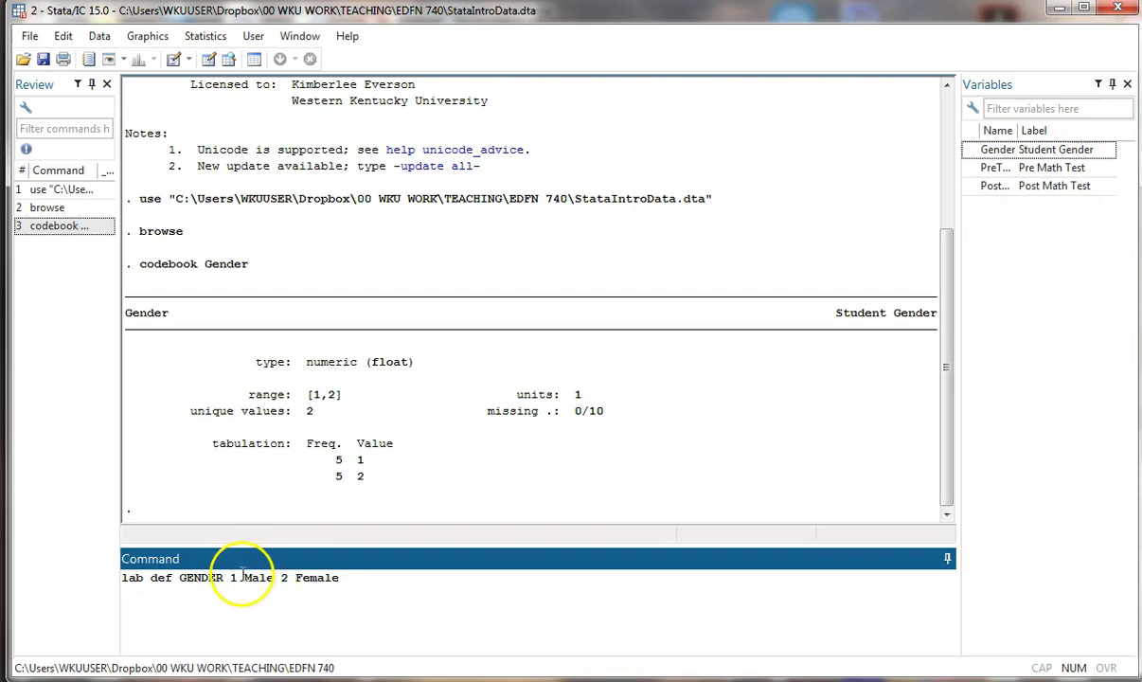
click(274, 578)
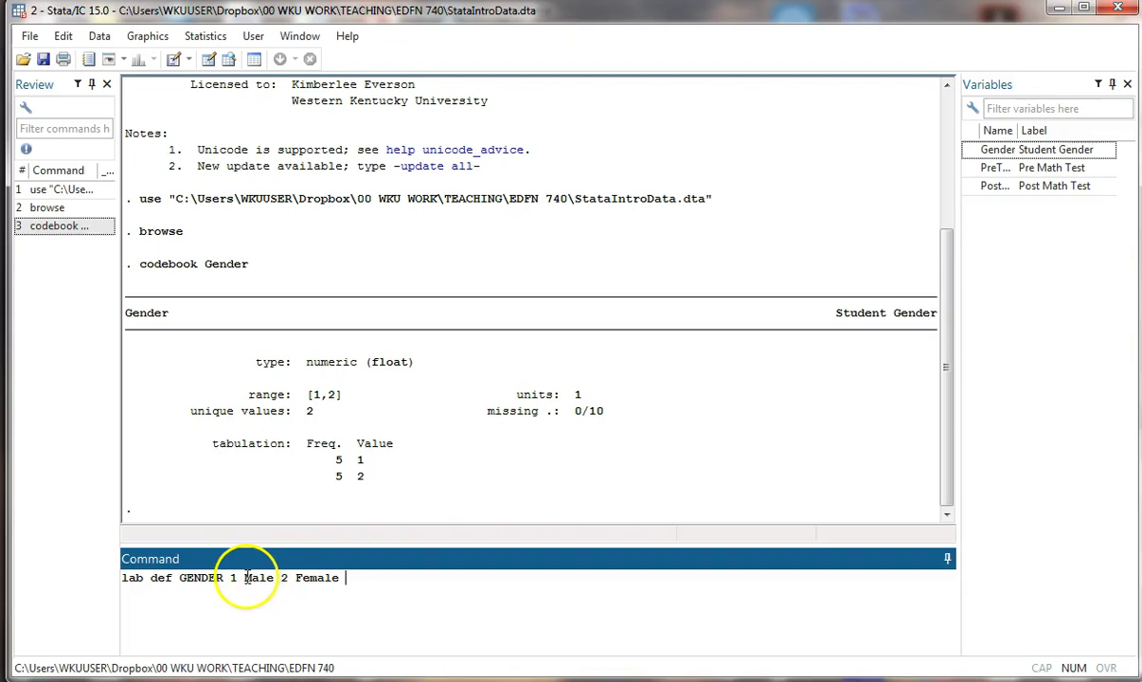
key(End)
click(277, 577)
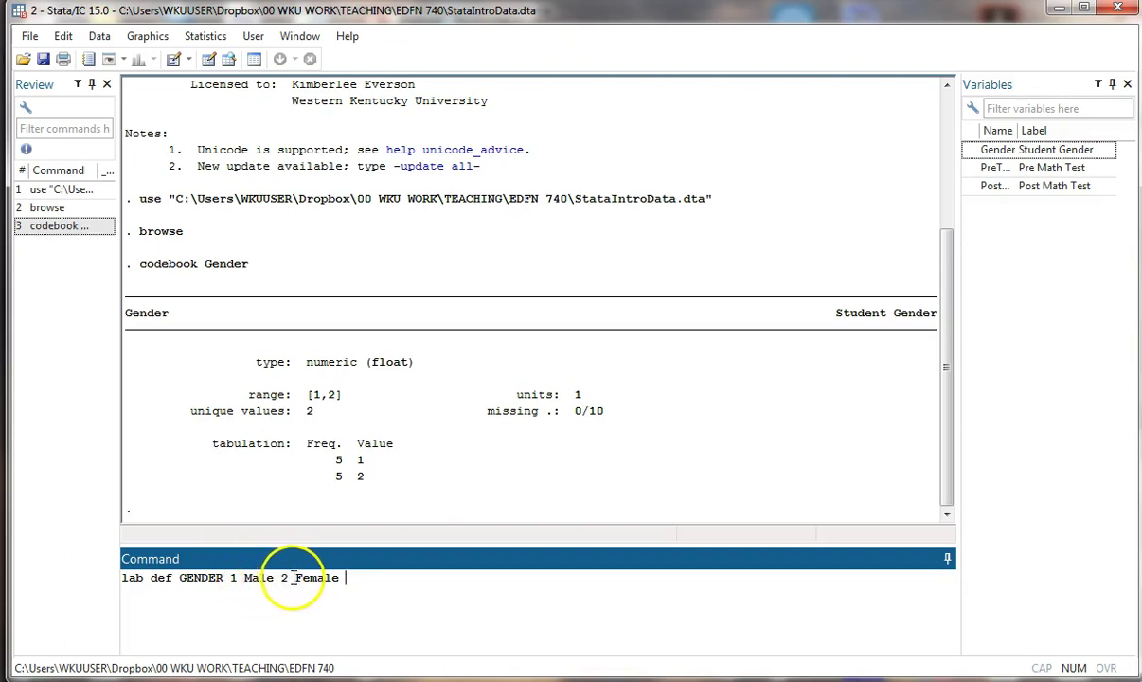
key(End)
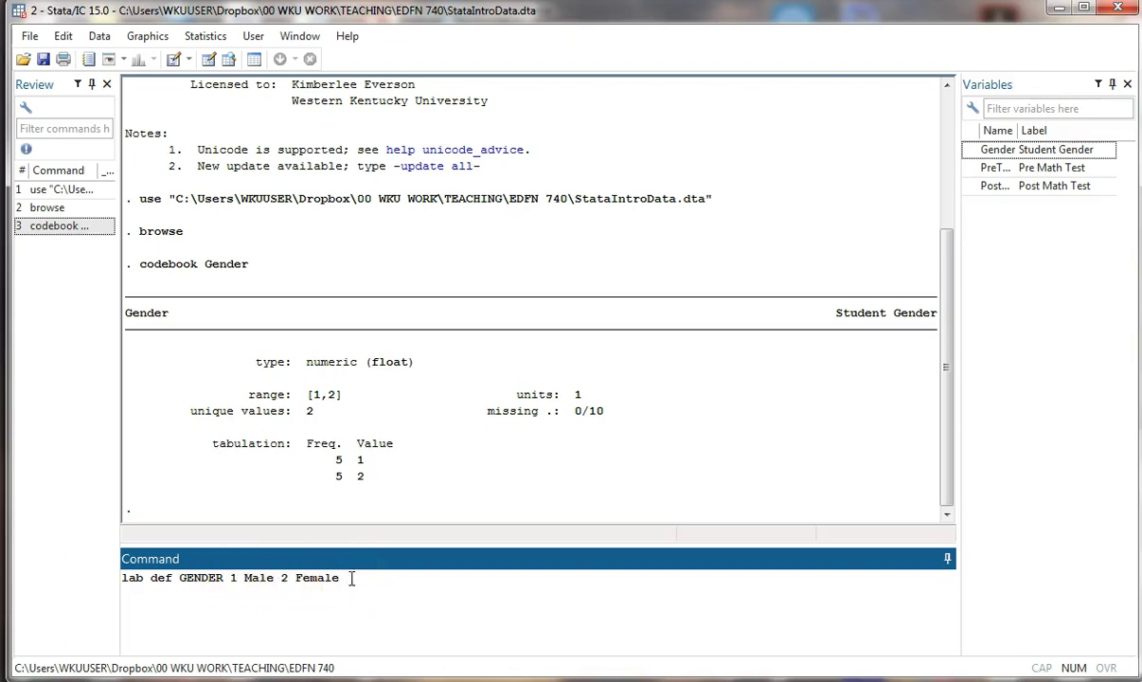
key(Return)
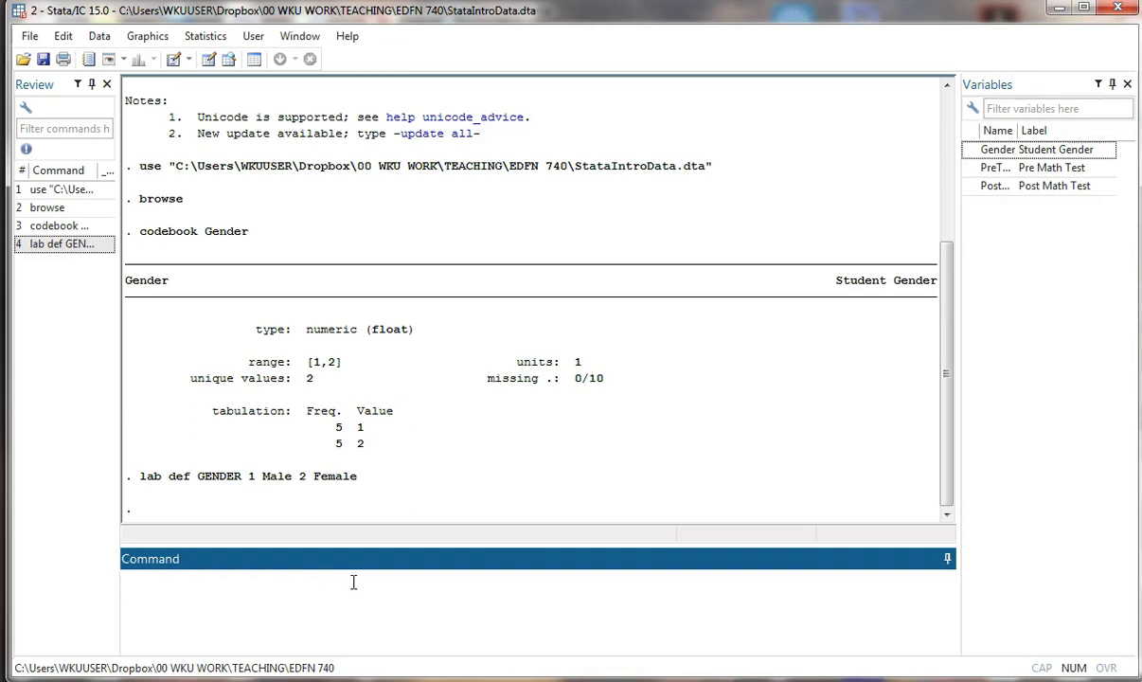
- Attach GENDER to Gender with lab val and check the codebook shows Male and Female
text(lab val GEN)
key(BackSpace)
key(BackSpace)
text(ender)
text(GENDER)
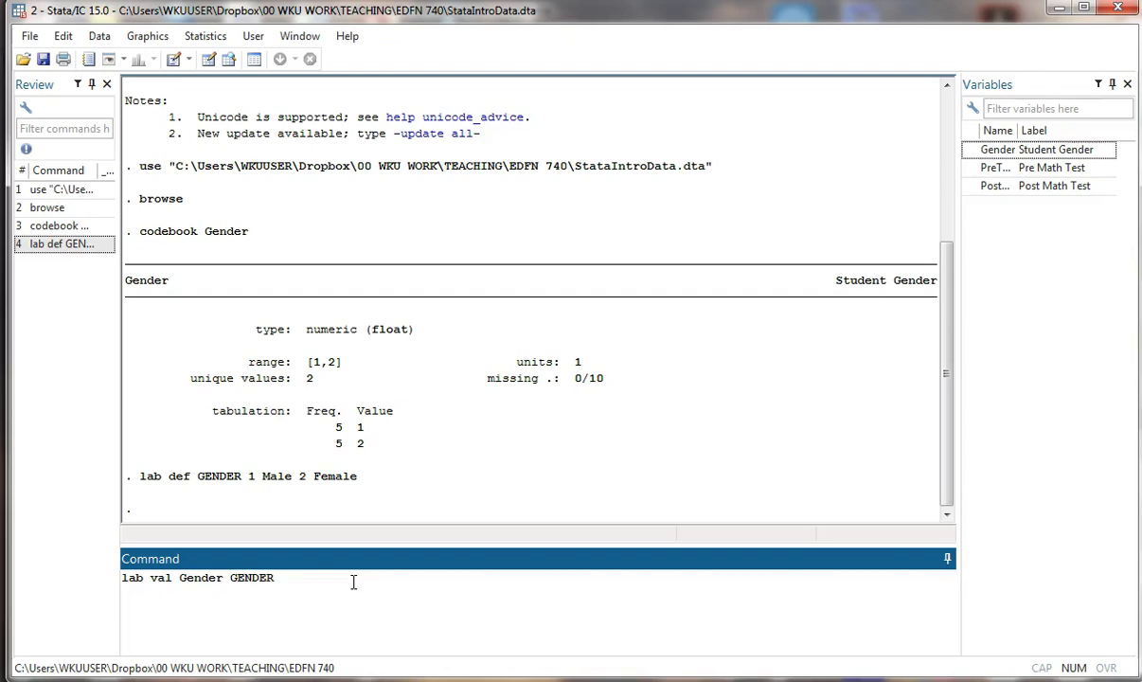
key(Return)
text(codebook Gender)
key(Return)
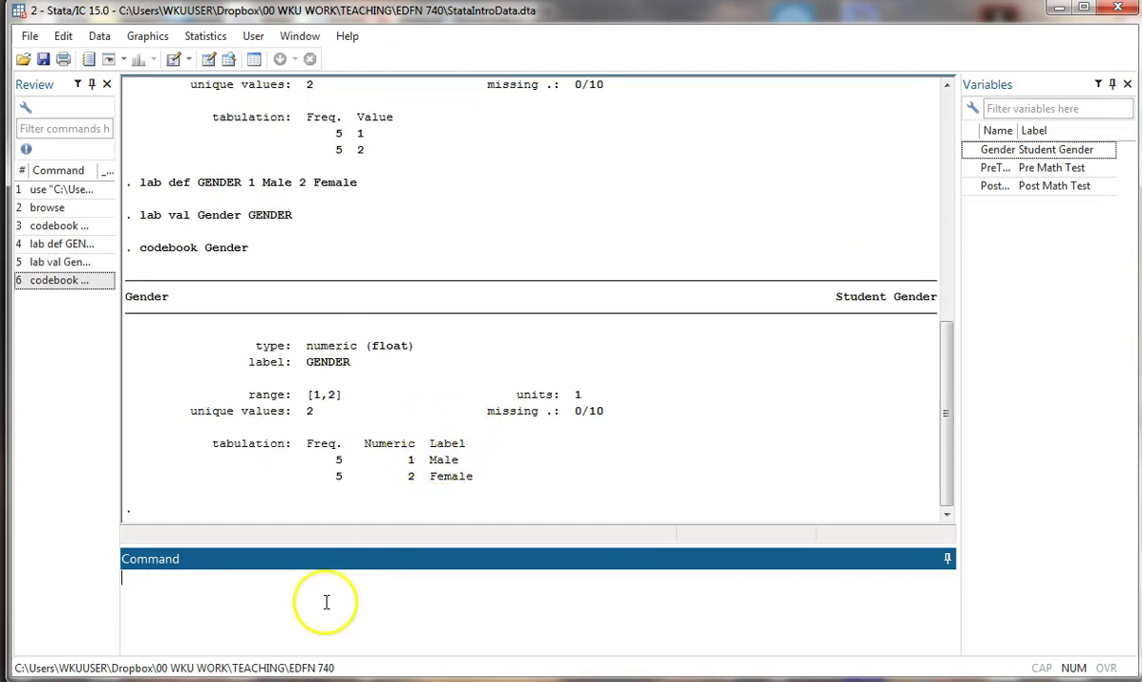
- Open the dataset in the Data Editor with the edit command
text(bro)
key(BackSpace)
key(BackSpace)
key(BackSpace)
text(edit)
key(Return)
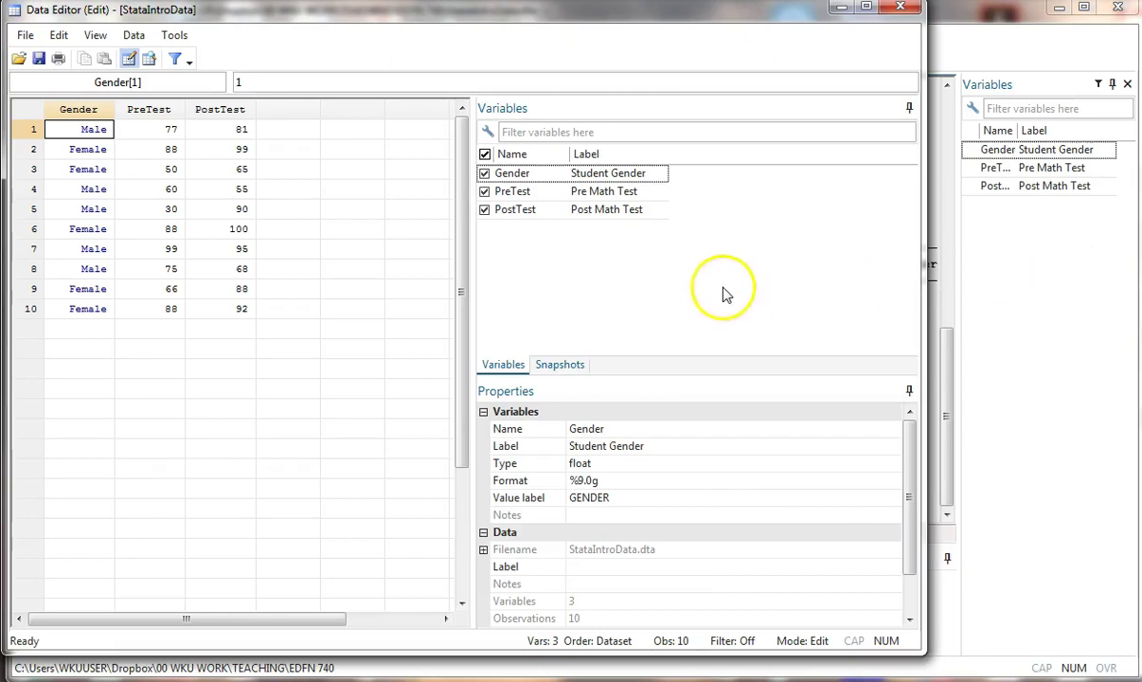
- Widen the data grid and select row 1 of the empty column after PostTest
drag(466, 332, 770, 347)
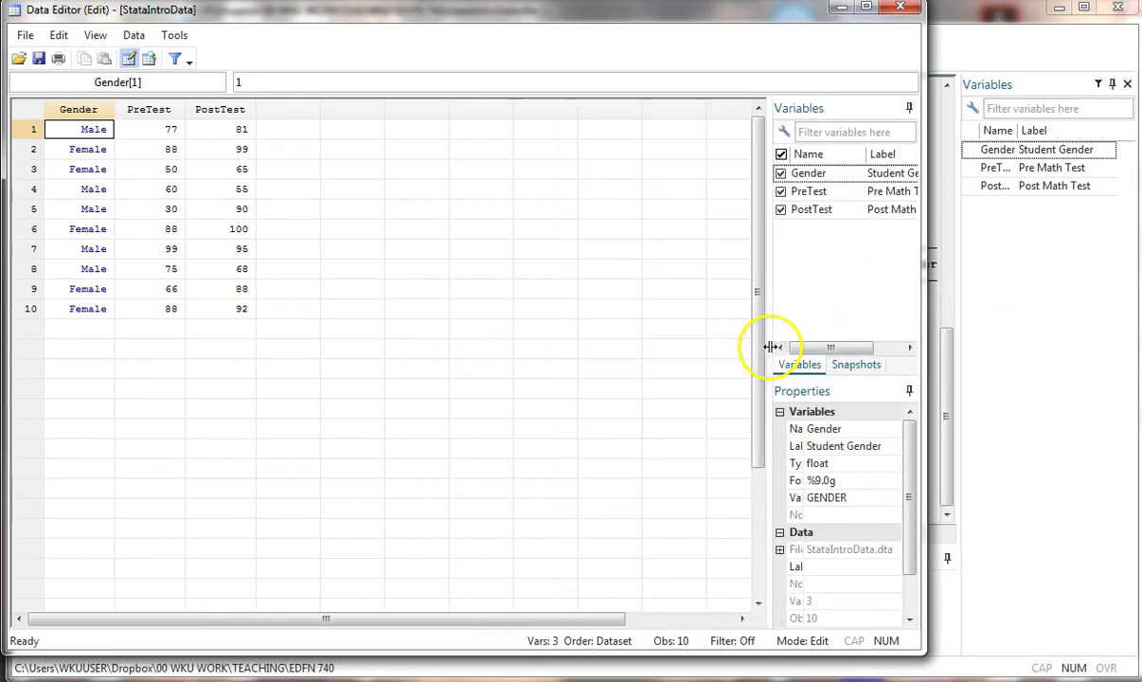
click(294, 111)
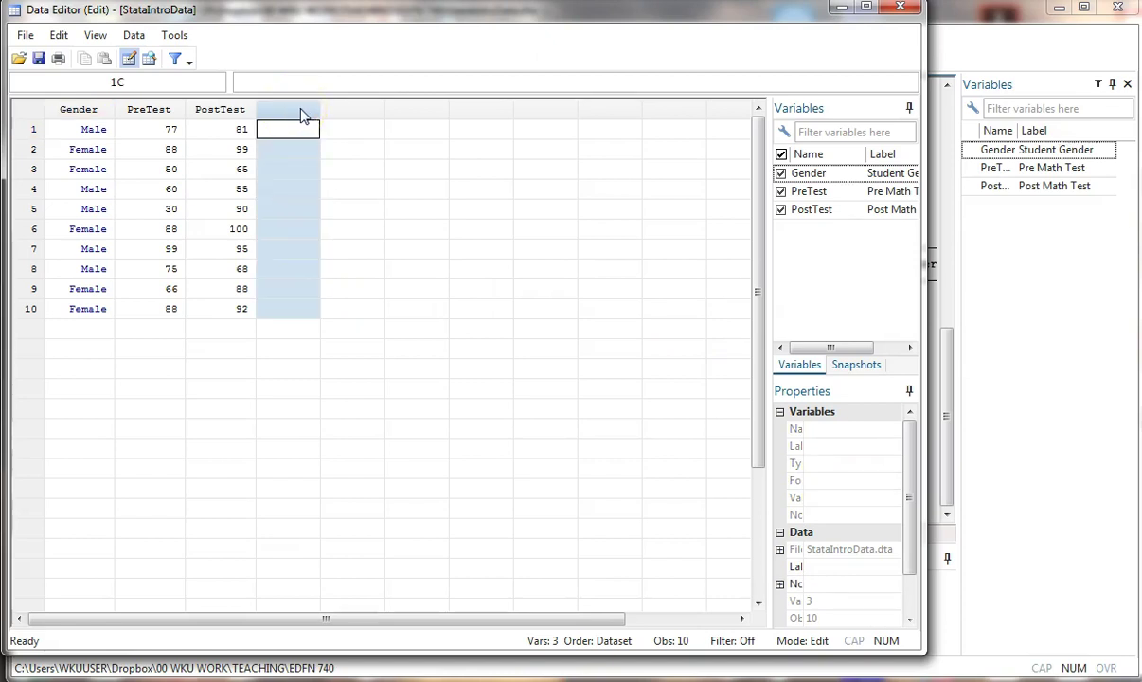
click(294, 124)
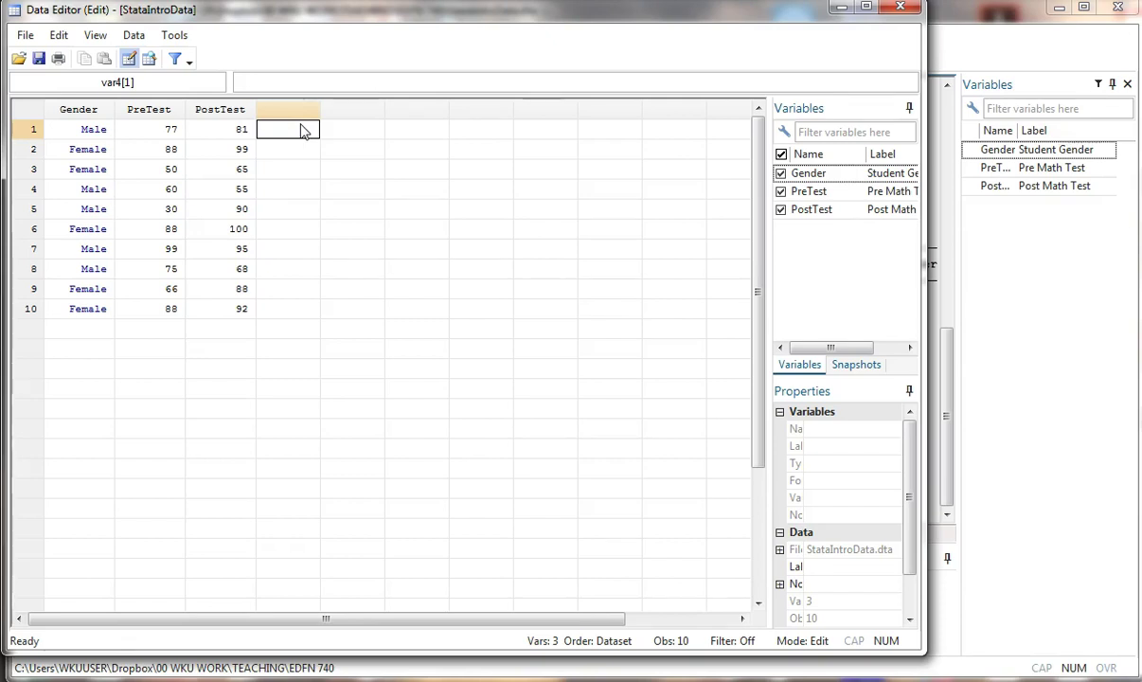
- Enter var4 values 1, 2, 3, 1, 1, 3, 5, 5, 4, 4 and apply the change
text(1)
key(Return)
text(2)
key(Return)
text(3)
key(Return)
text(1)
key(Return)
text(1)
key(Return)
text(3)
key(Return)
text(5)
key(Return)
text(5)
key(Return)
text(4)
key(Return)
text(4)
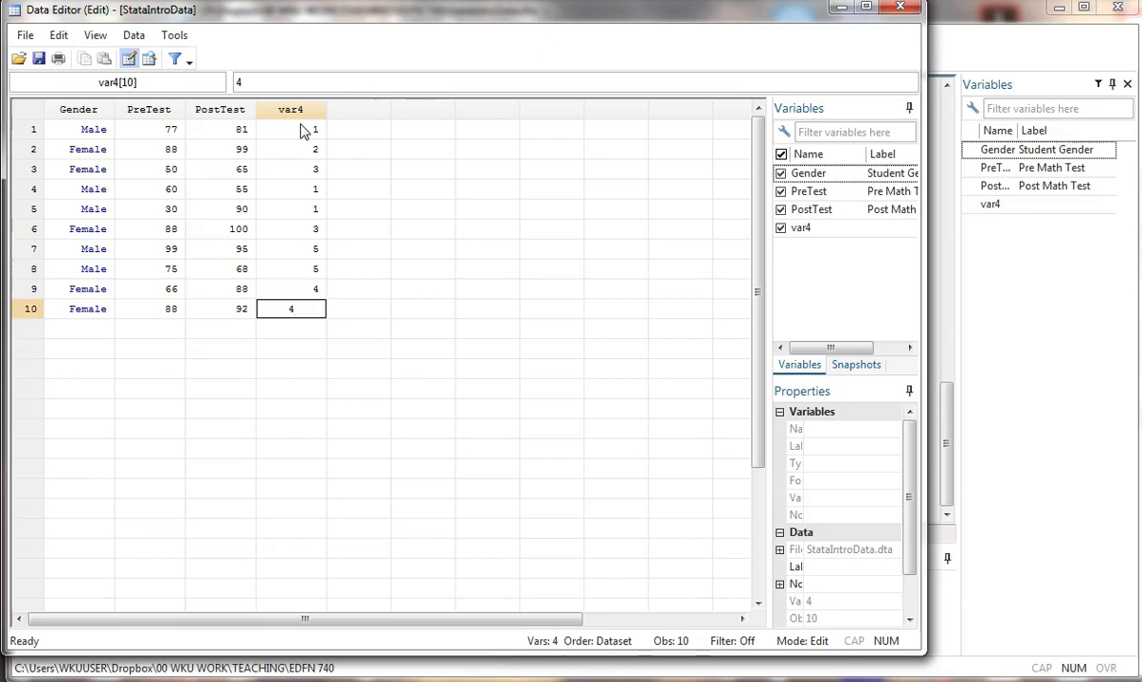
click(349, 126)
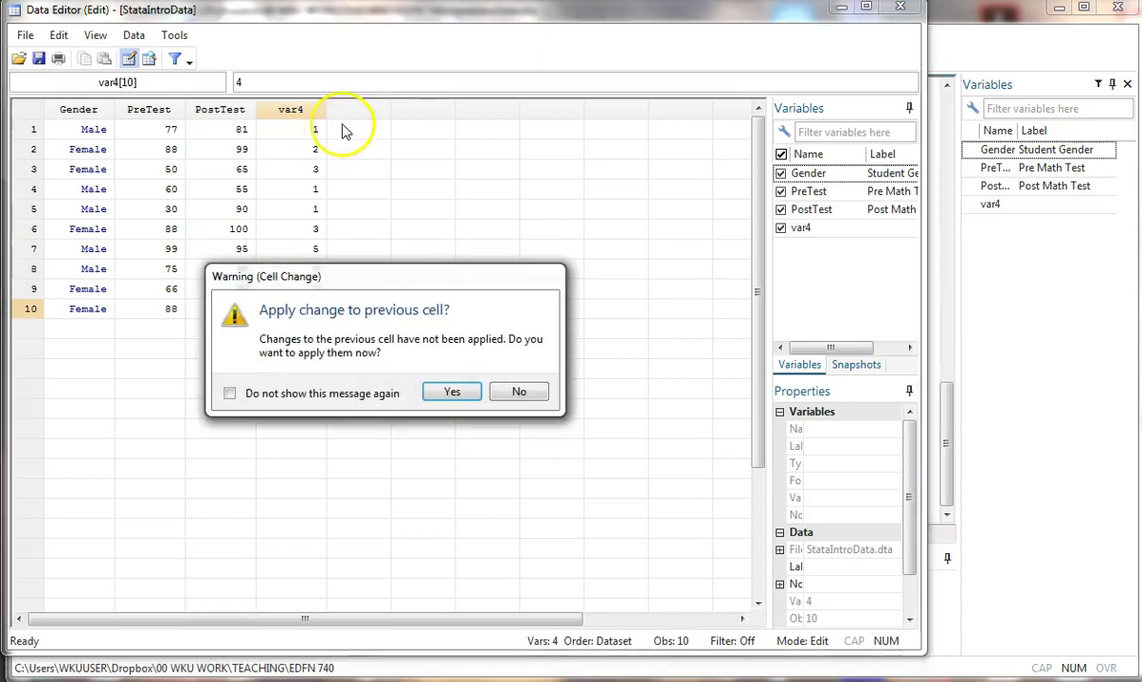
click(453, 393)
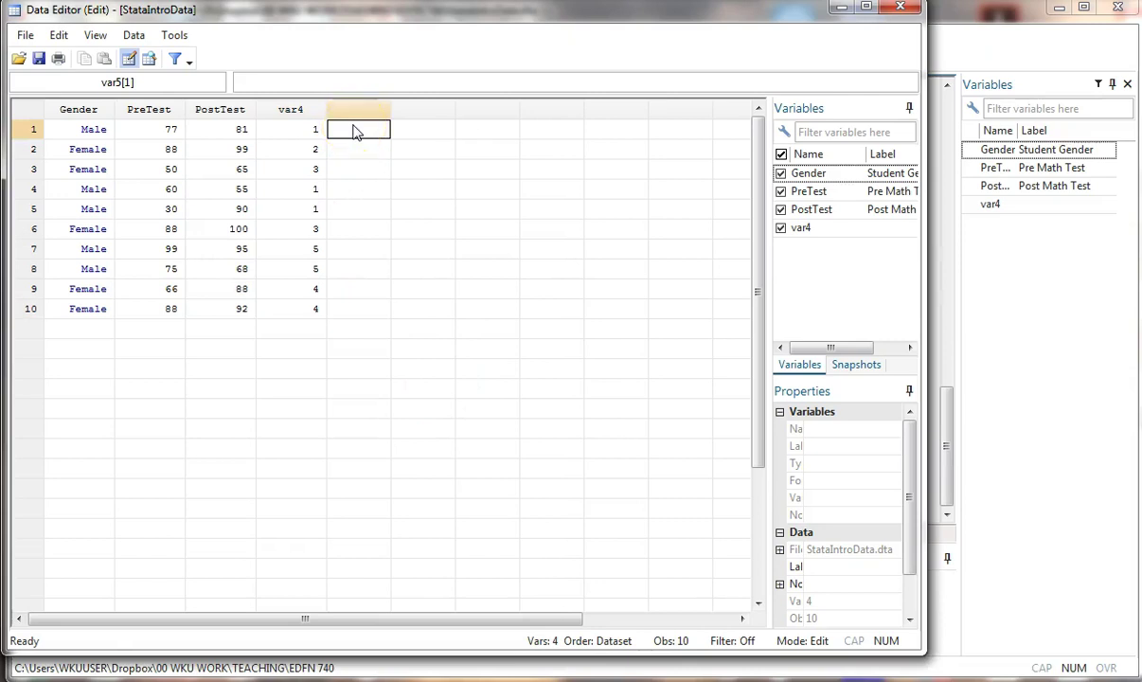
- Enter var5 values 2, 2, 3, 4, 4, 5, 5, 5, 1, 1
text(2)
key(Return)
text(2)
key(Return)
text(3)
key(Return)
text(4)
key(Return)
text(4)
key(Return)
text(5)
key(Return)
text(5)
key(Return)
text(5)
key(Return)
text(1)
key(Return)
text(1)
key(Return)
- Enter var6 values 1, 1, 1, 3, 3, 2, 2, 1, 5, 1 and apply the change
click(431, 129)
text(1)
key(Return)
text(1)
key(Return)
text(1)
key(Return)
text(3)
key(Return)
text(3)
key(Return)
text(2)
key(Return)
text(2)
key(Return)
text(1)
key(Return)
text(5)
key(Return)
text(1)
click(447, 331)
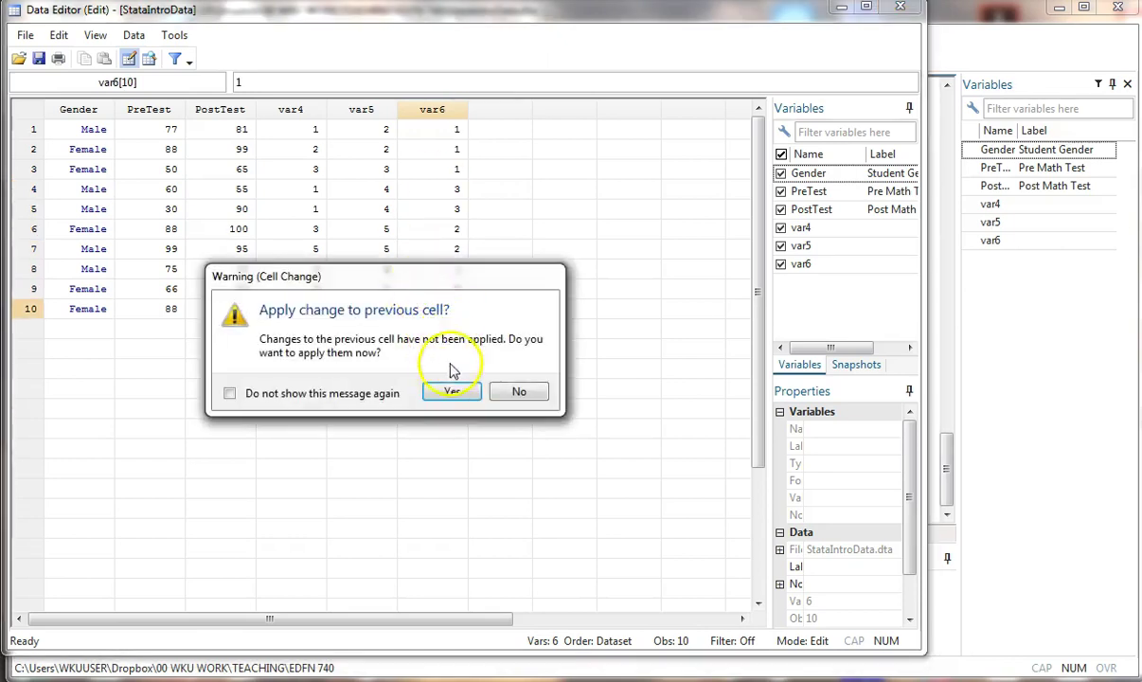
click(449, 388)
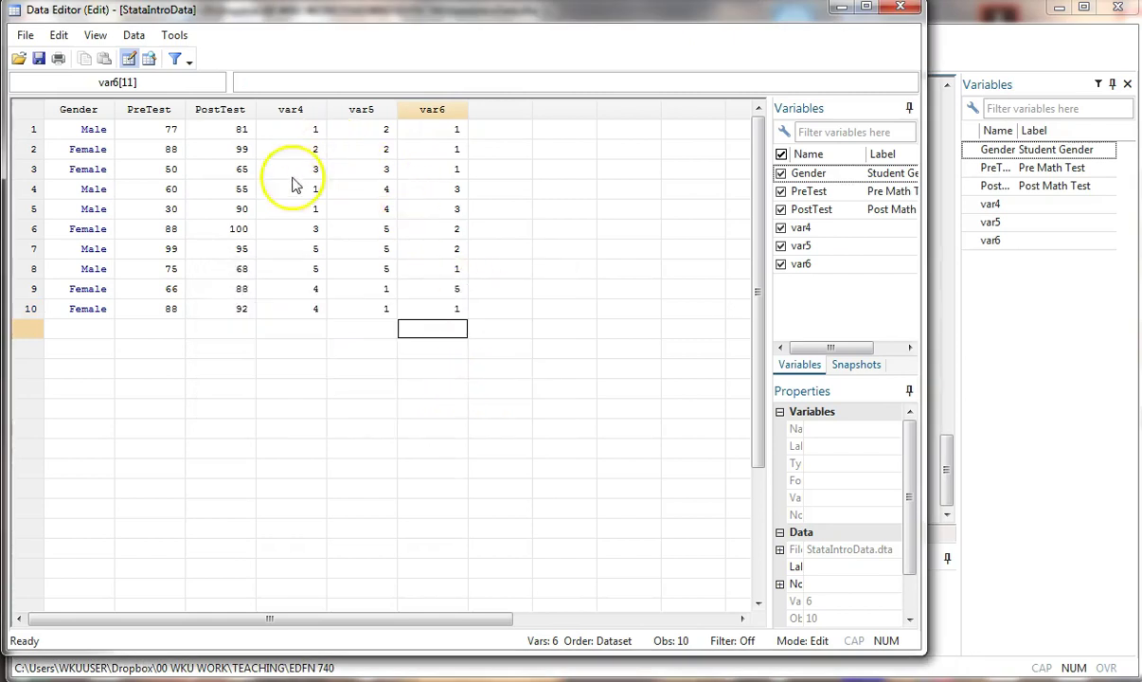
- Rename var4 to Item1 in the Properties pane
click(288, 109)
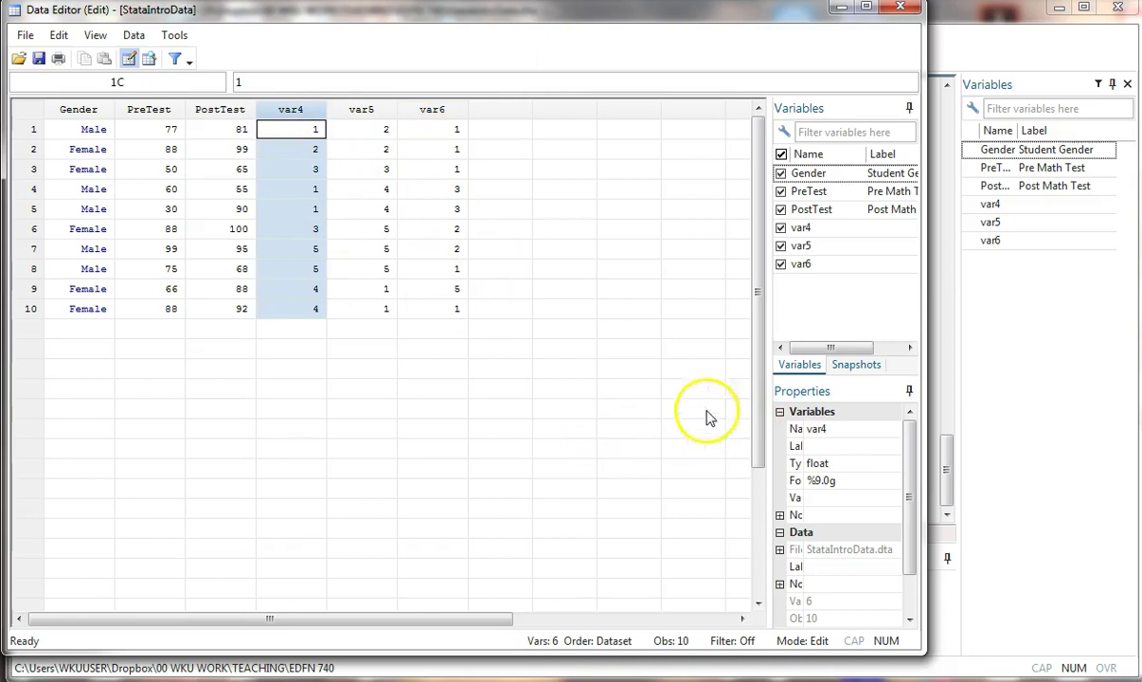
click(842, 431)
text(va)
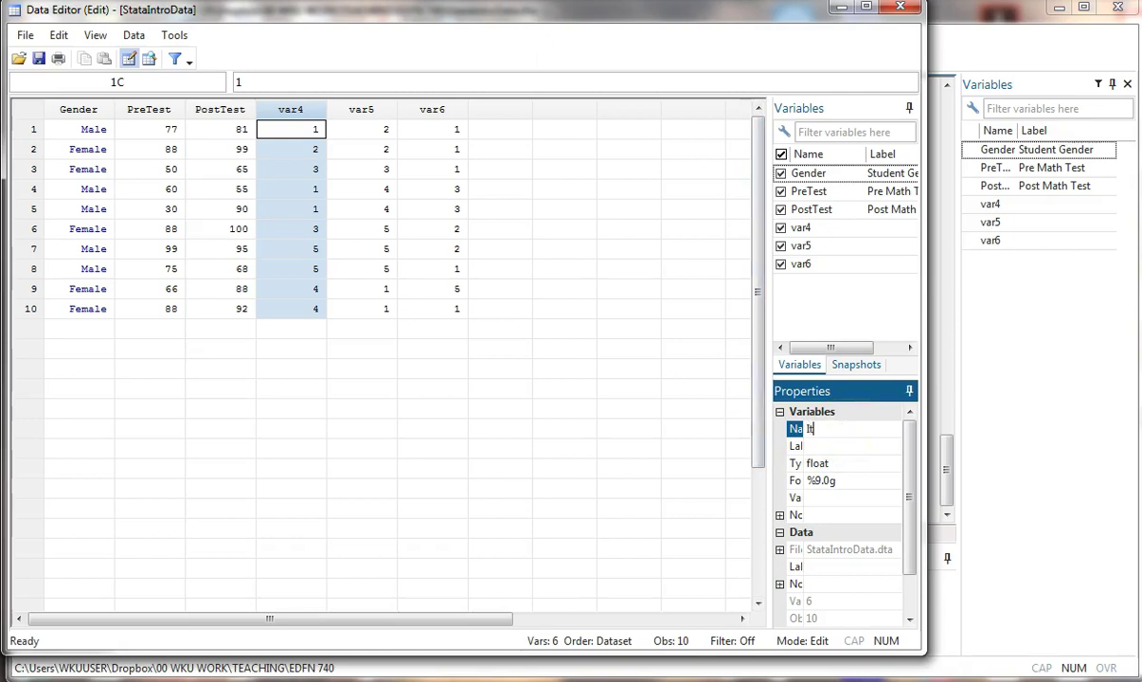
text(em1)
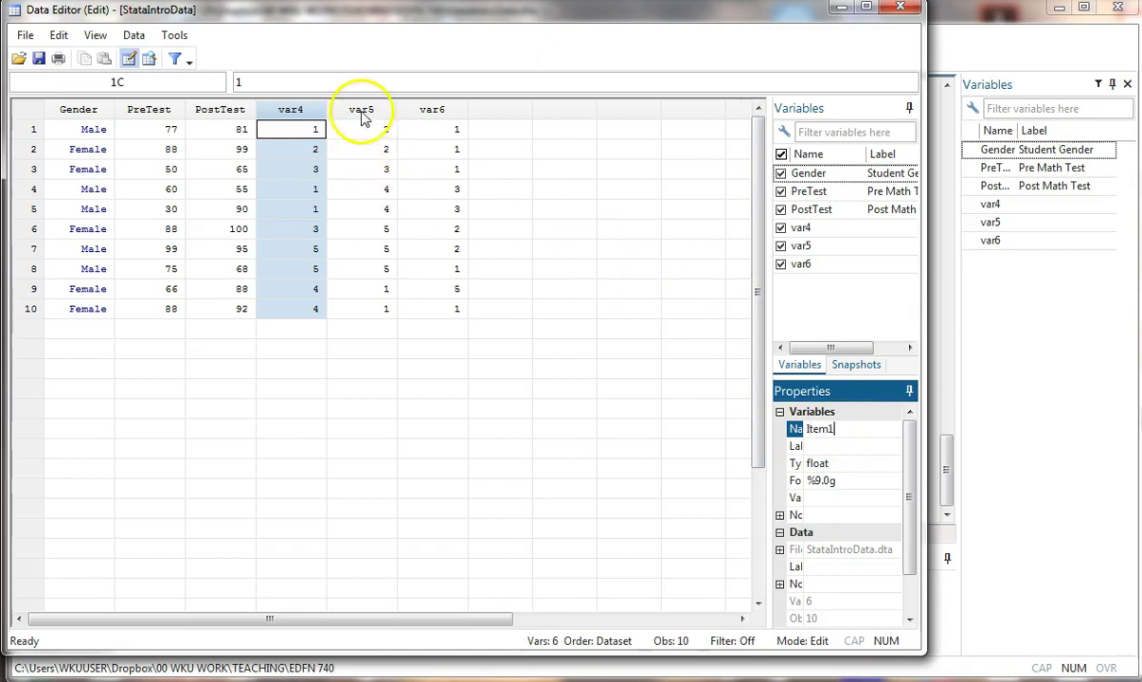
click(364, 125)
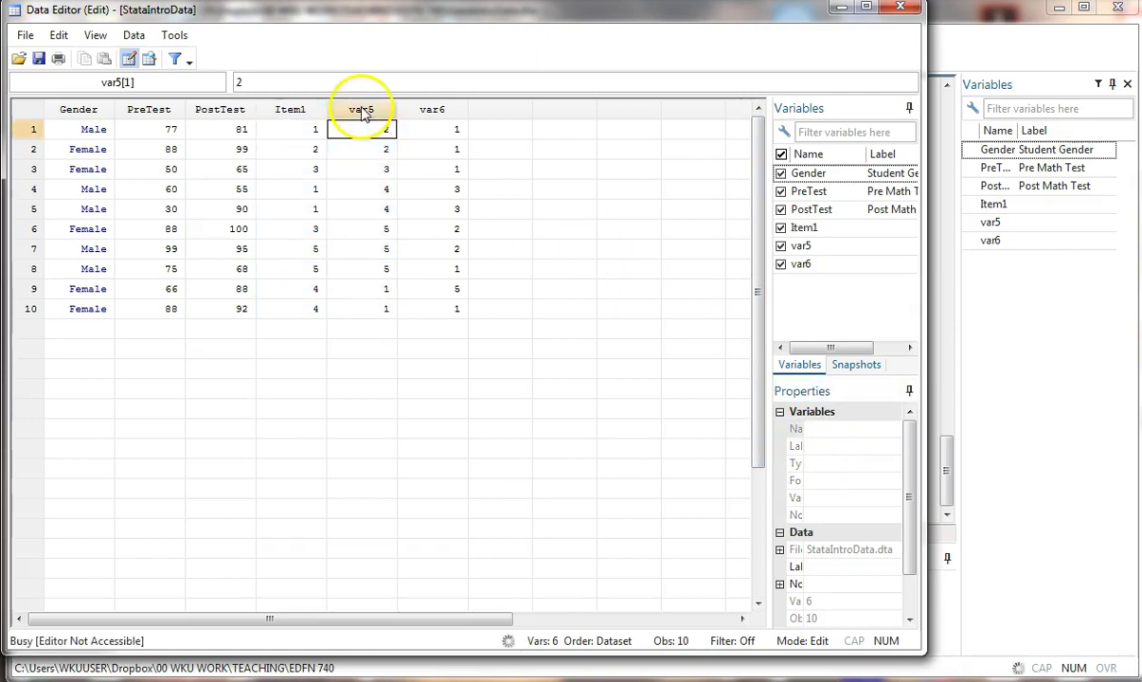
- Rename var5 to Item2
click(828, 434)
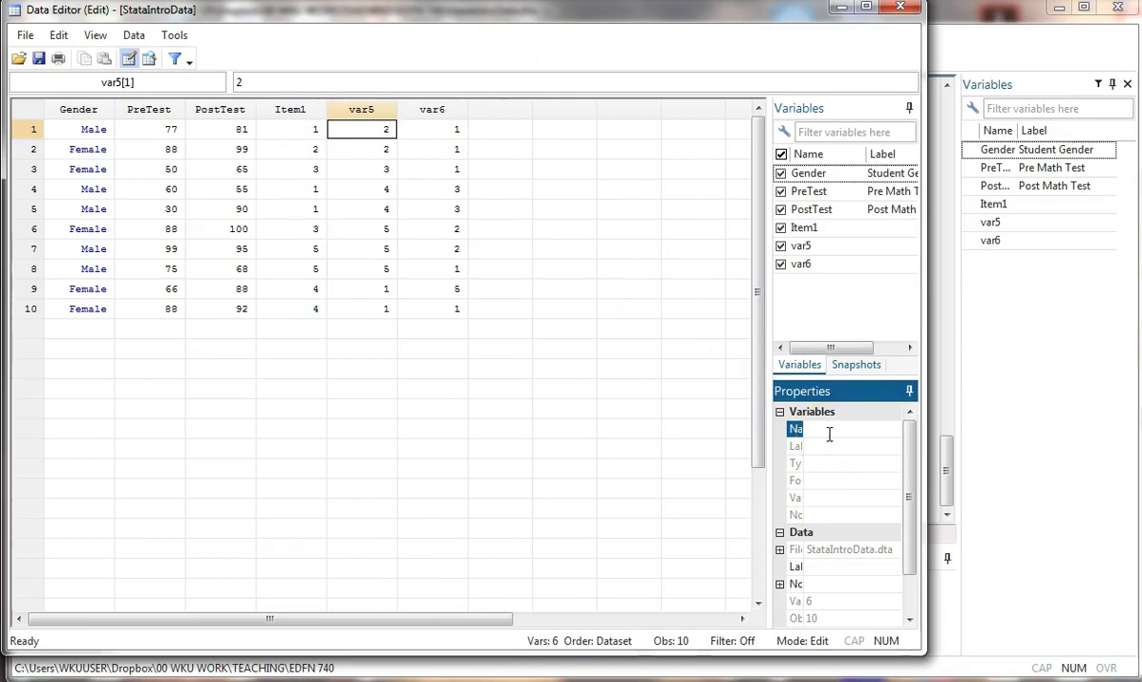
click(362, 110)
click(853, 429)
text(Item2)
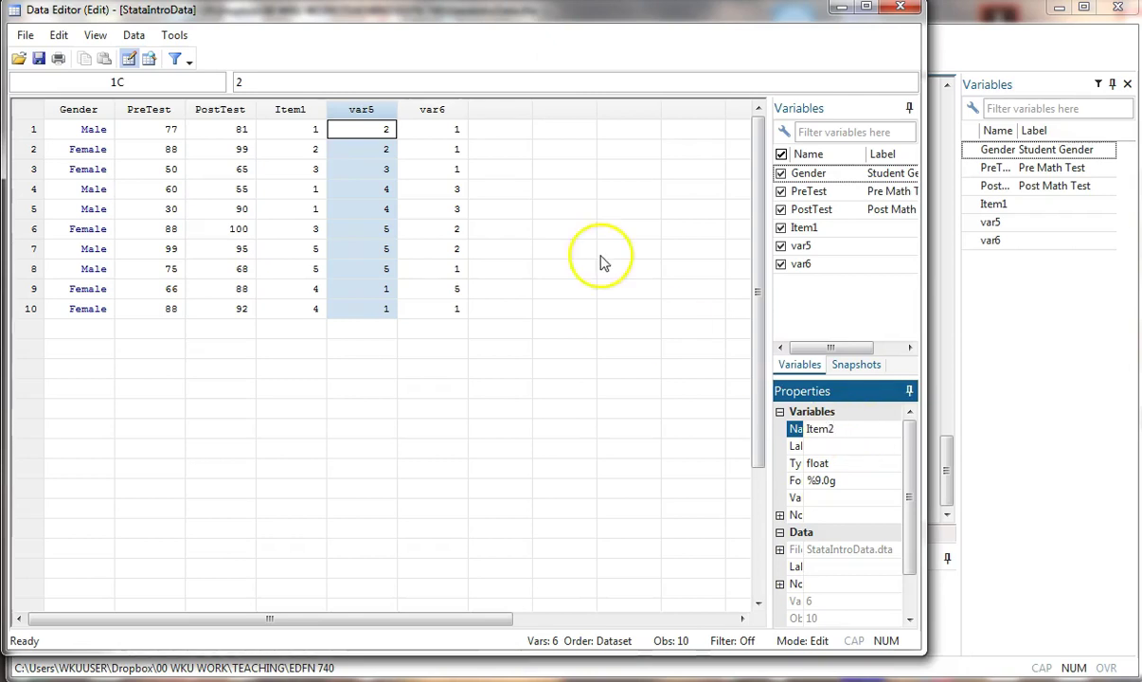
click(436, 112)
- Rename var6 to Item3 and check its properties
click(848, 428)
text(I)
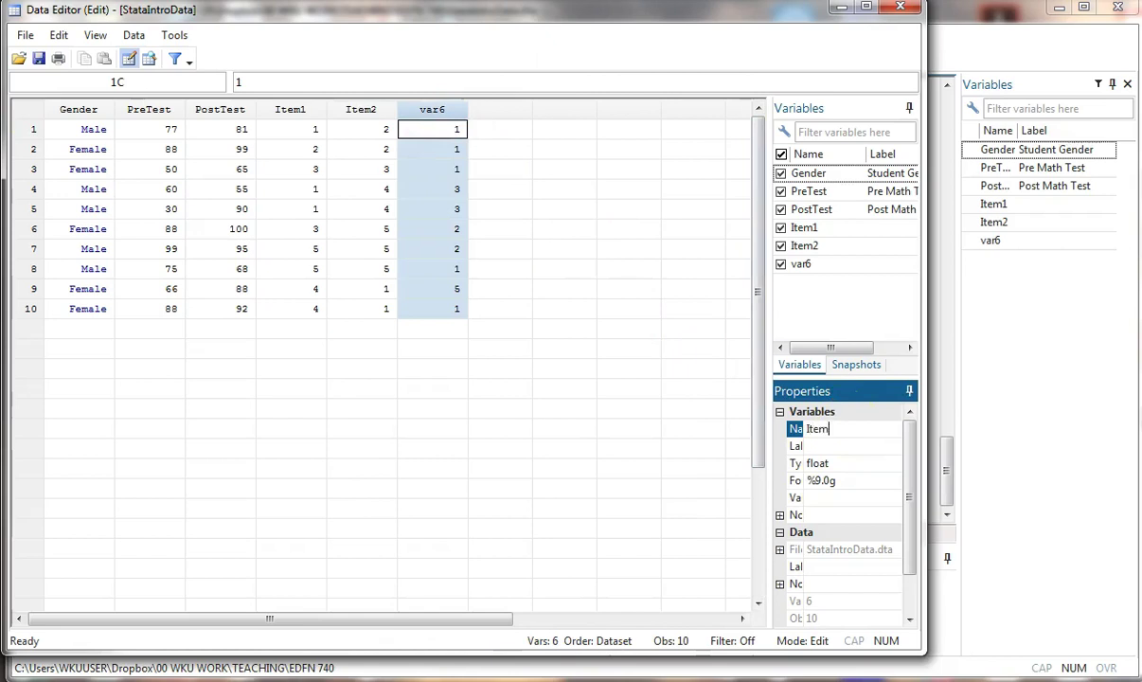
key(Return)
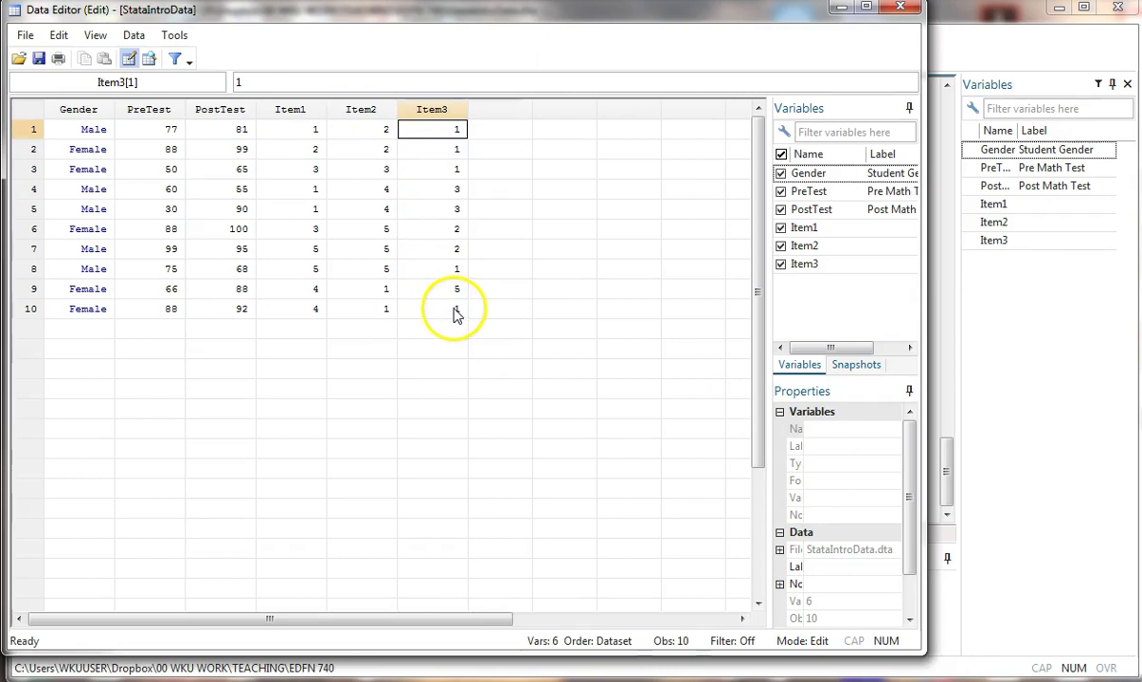
click(425, 112)
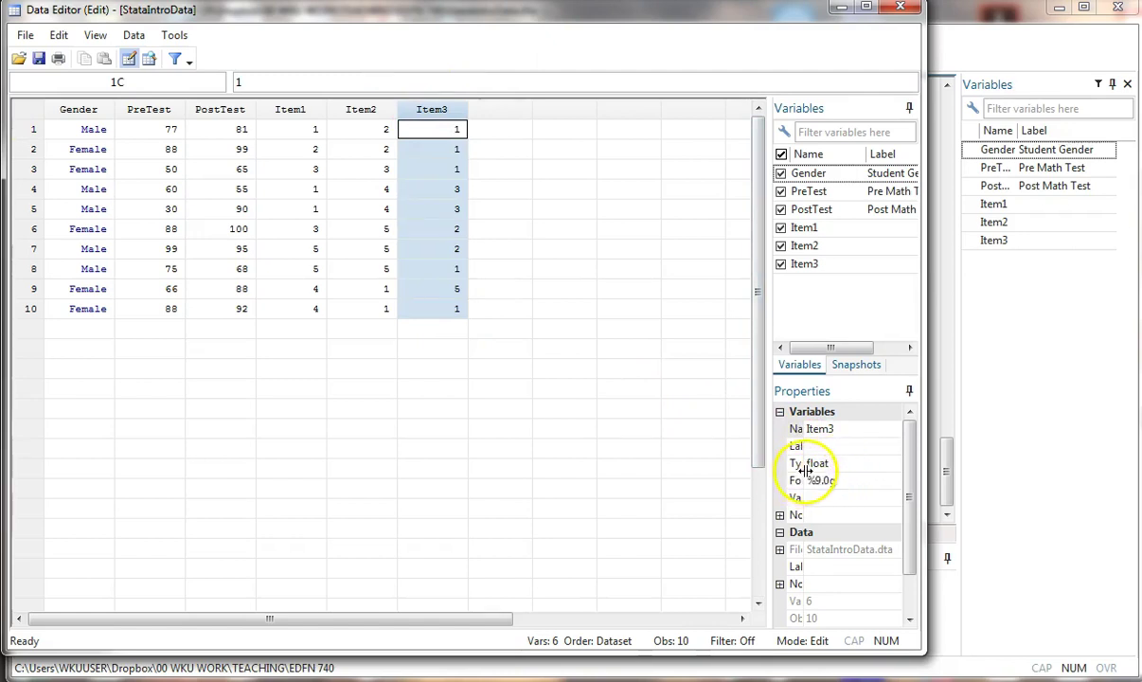
drag(807, 466, 841, 479)
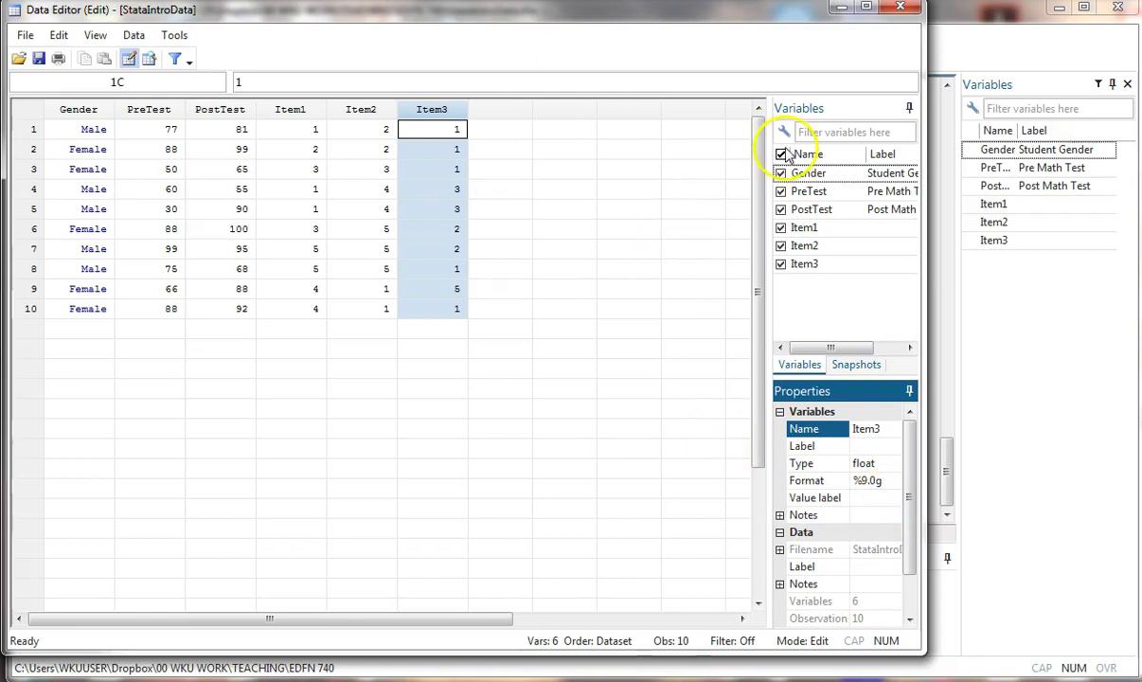
- Close the Data Editor and define LIKERT: 1 "Strongly disagree", 2 Disagree, 3 Neutral, 4 Agree, 5 "Strongly agree"
click(892, 10)
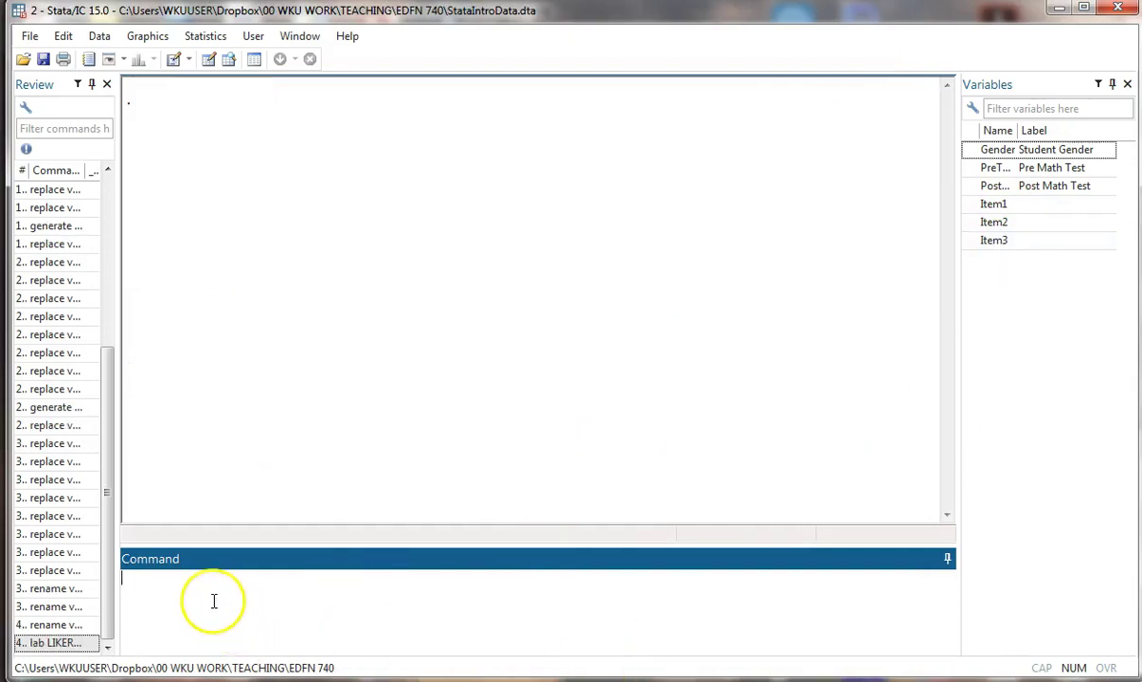
click(214, 602)
text(lab def LIKE)
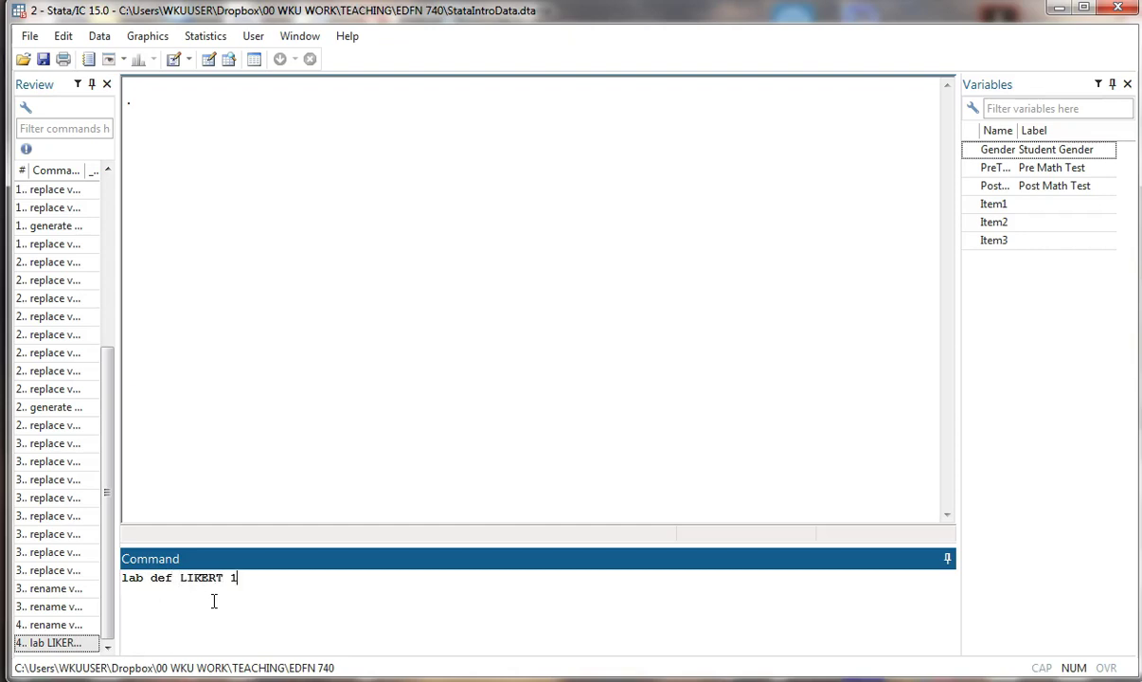
text(RT 1 "Strongly disagree" 2 Disagree 3)
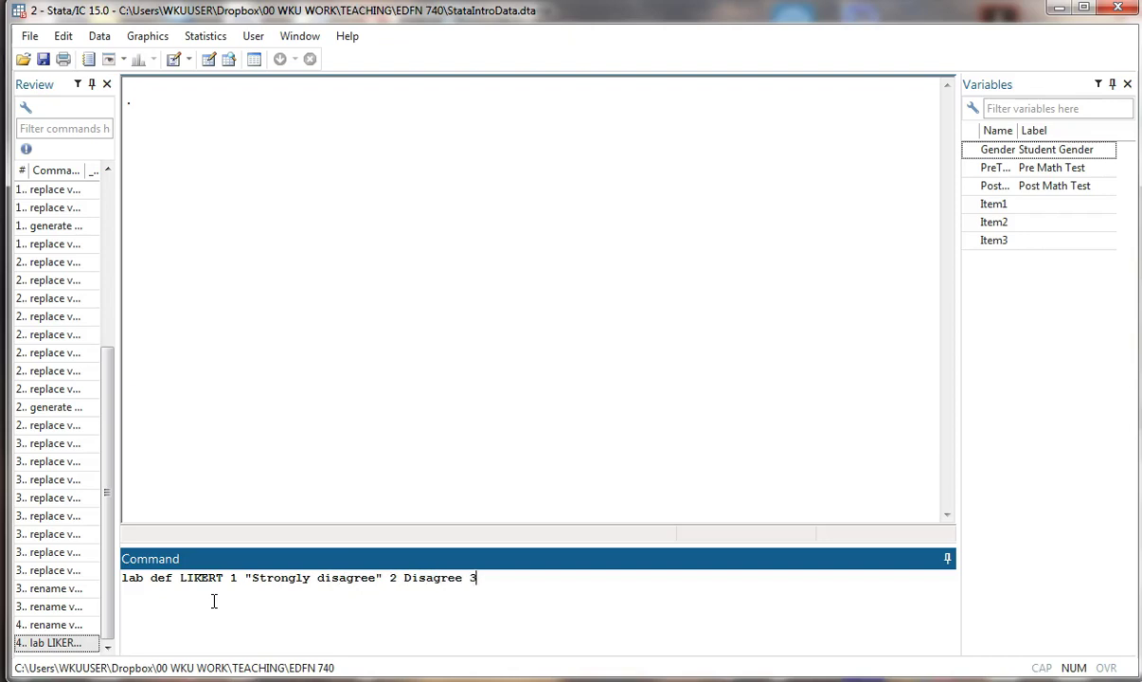
text( Neutral 4 Agree)
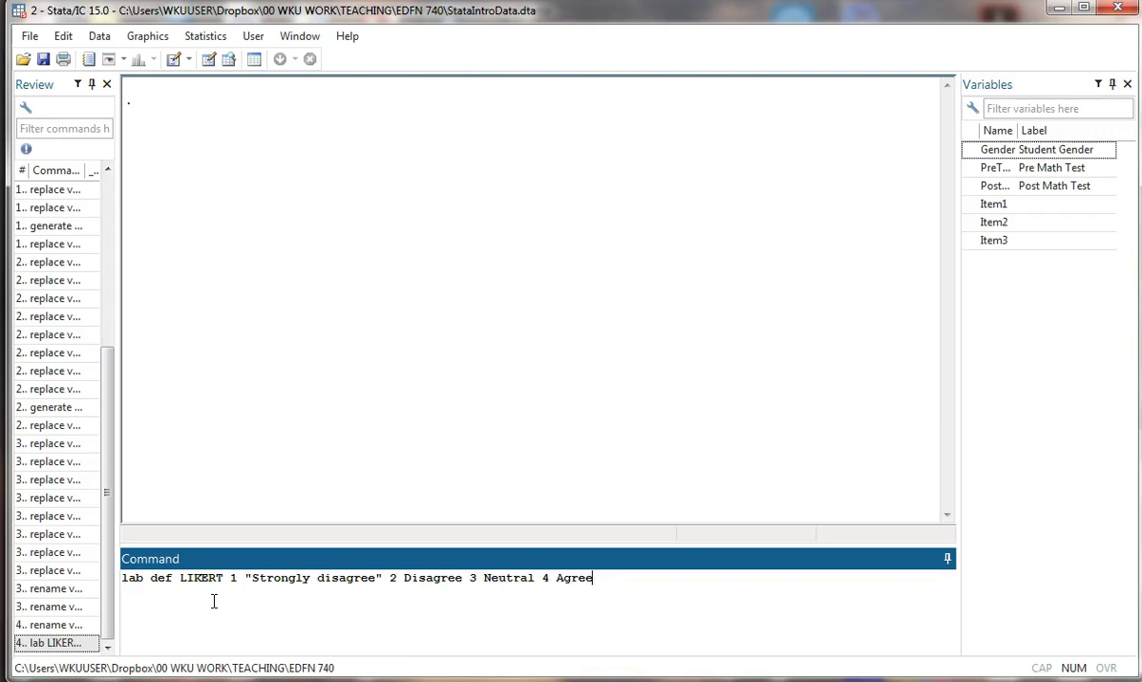
text( 5 "Strongly Agree)
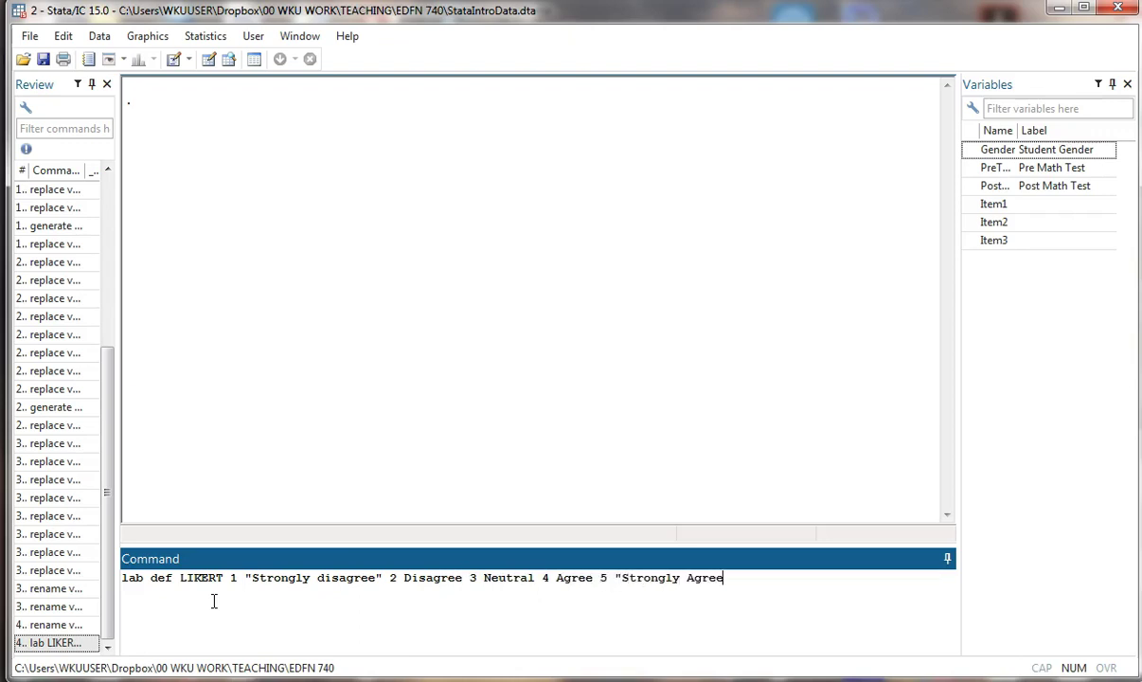
key(BackSpace)
key(BackSpace)
key(BackSpace)
key(BackSpace)
text(agre)
click(151, 578)
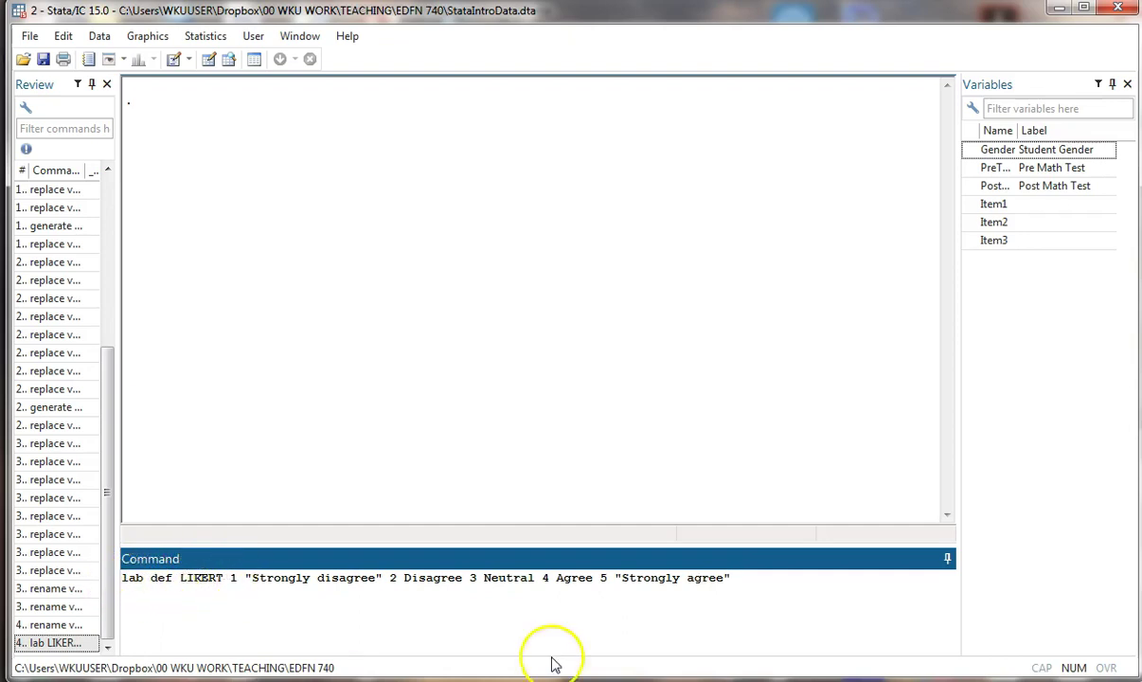
key(Return)
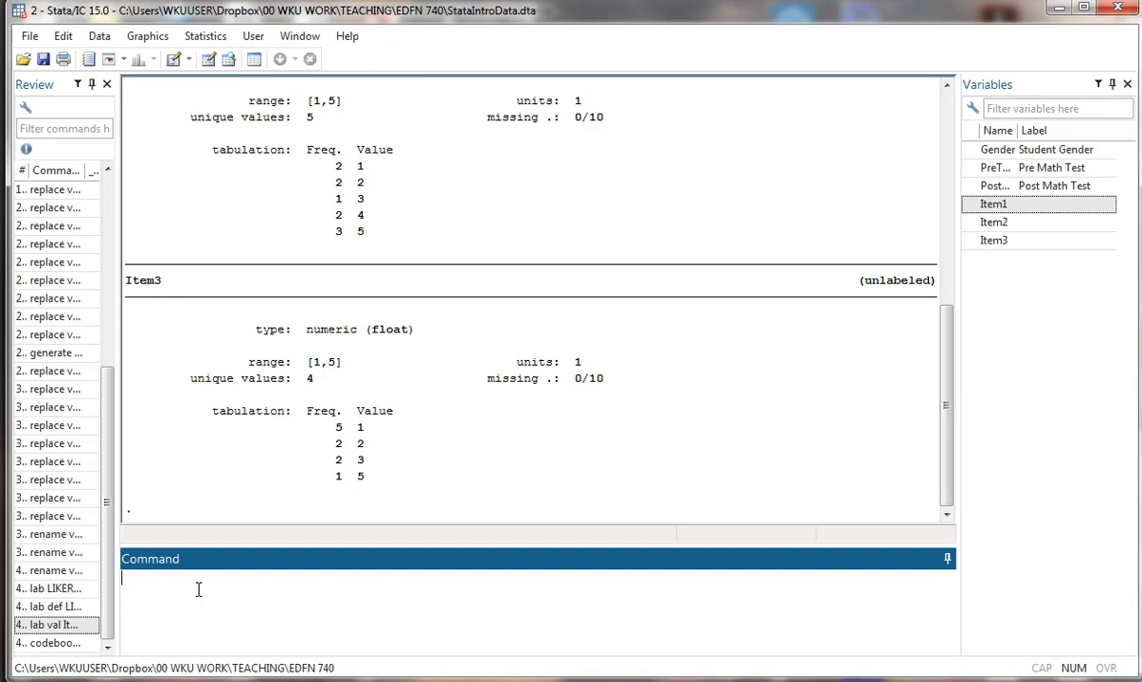
- Run lab val Item1-Item3 LIKERT, then rerun codebook Item1-Item3 to verify the labels
text(lab val Item1-Item3 LIKE)
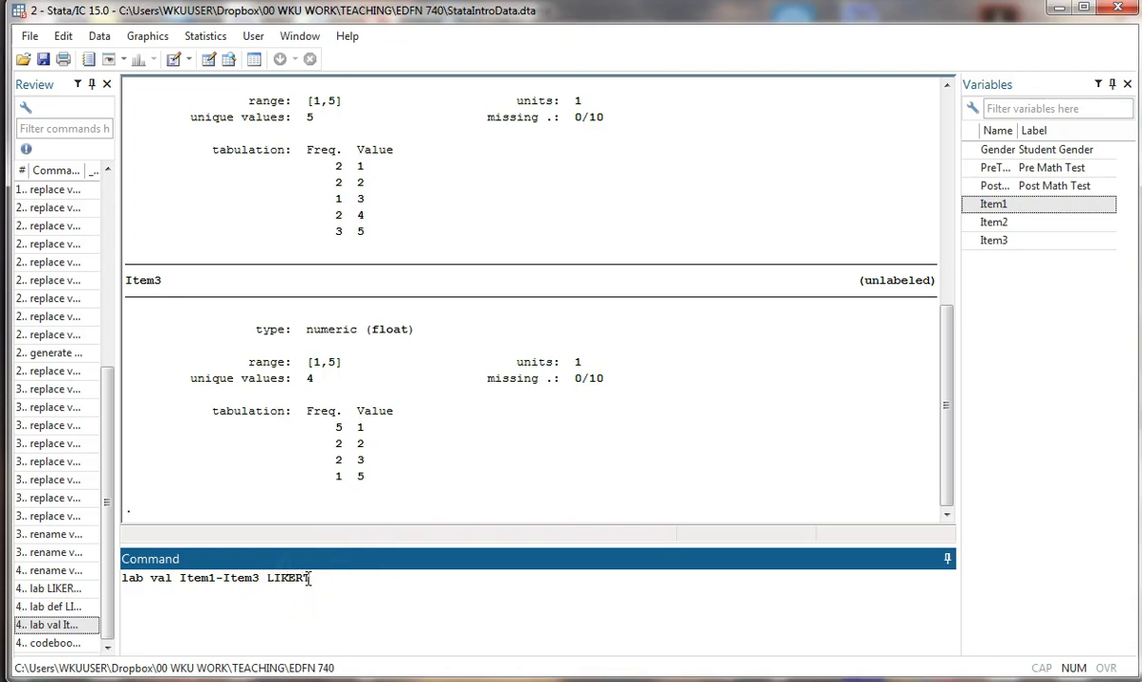
text(RT)
key(Return)
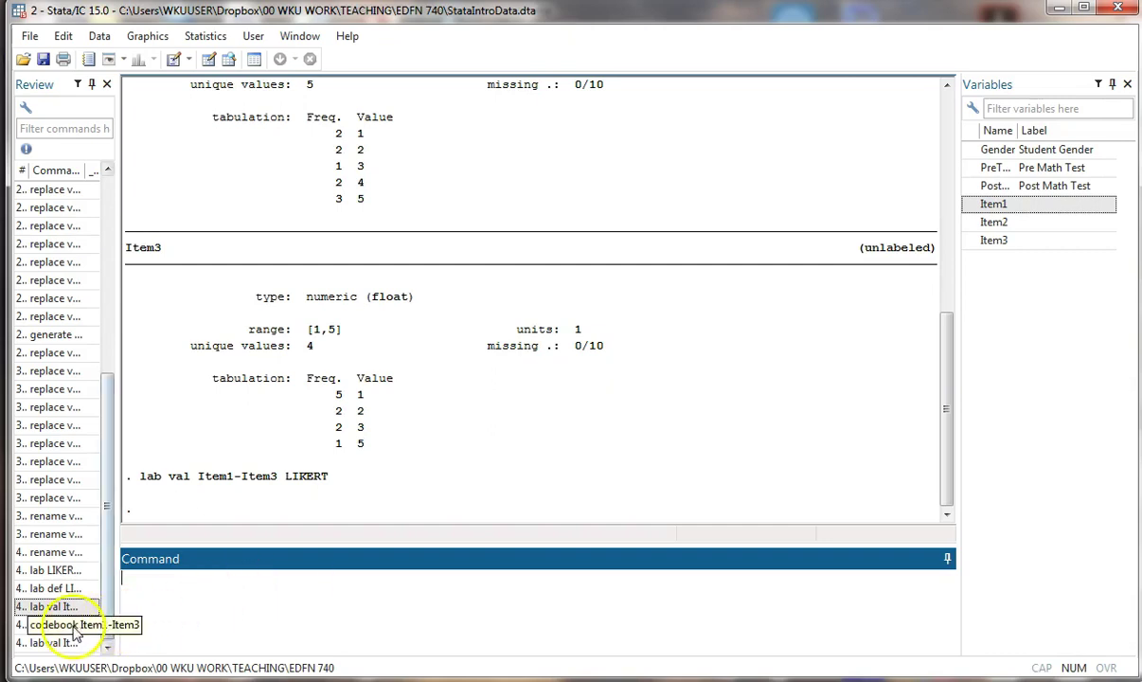
click(54, 625)
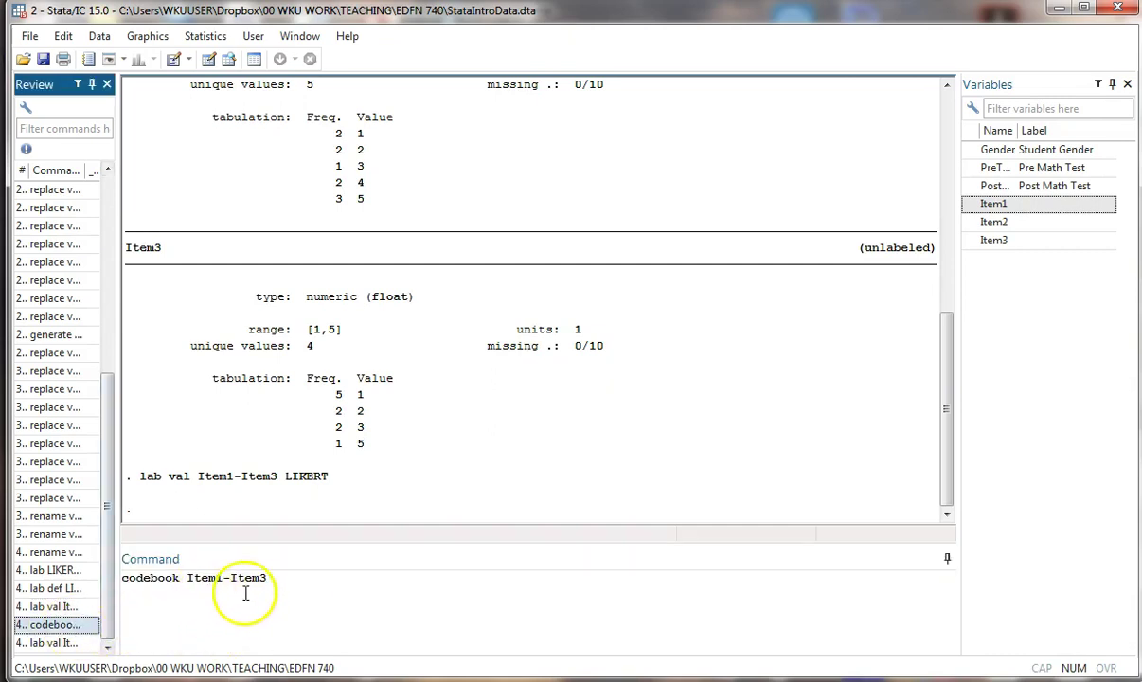
key(Return)
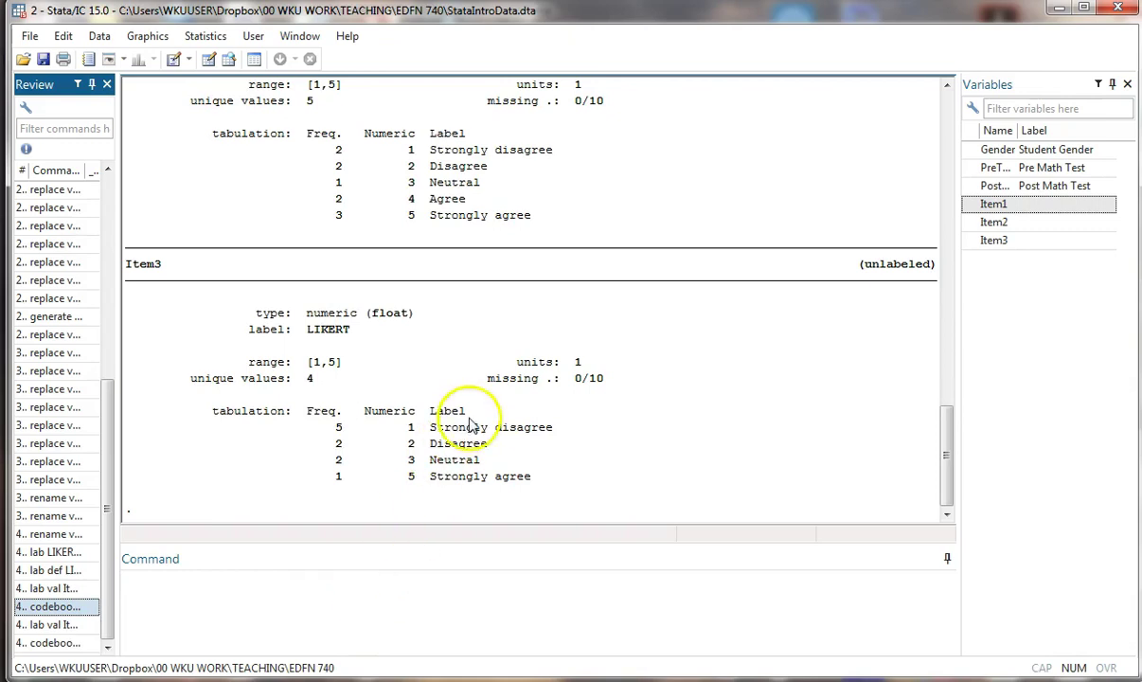
mouse_move(943, 496)
mouse_down()
mouse_move(948, 389)
mouse_move(949, 491)
mouse_up()
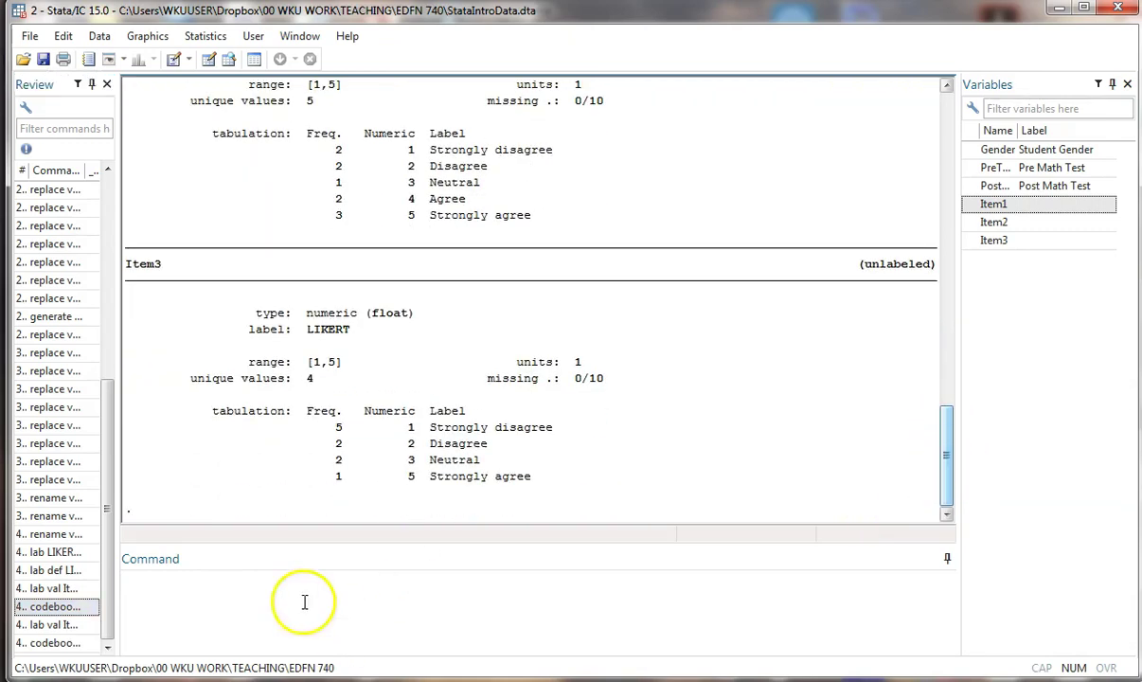